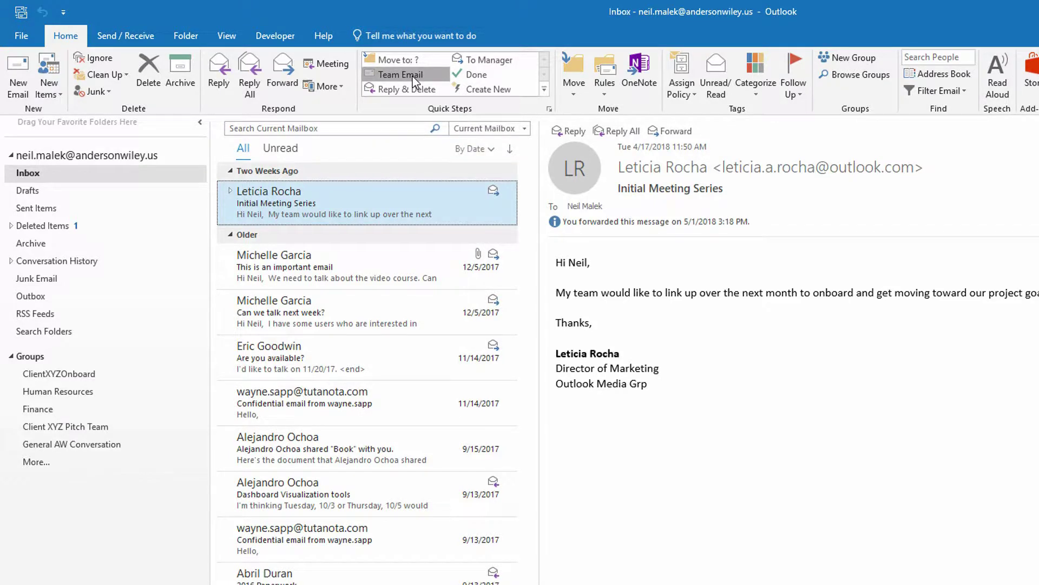
- Open the existing team email quick step, view the address book, then cancel without changes
{"action": "left_click", "coordinate": [412, 76]}
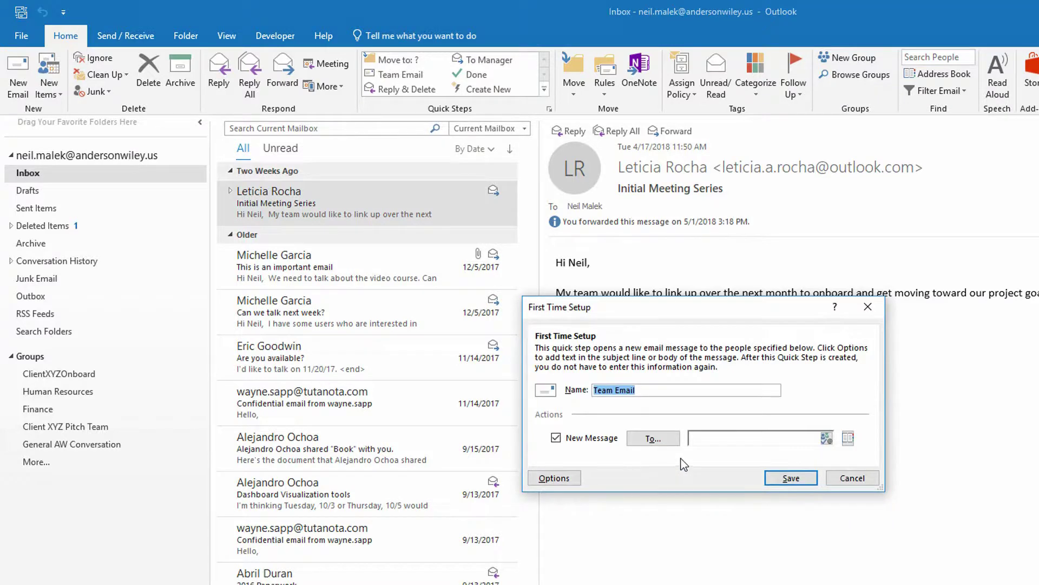
{"action": "left_click", "coordinate": [655, 437]}
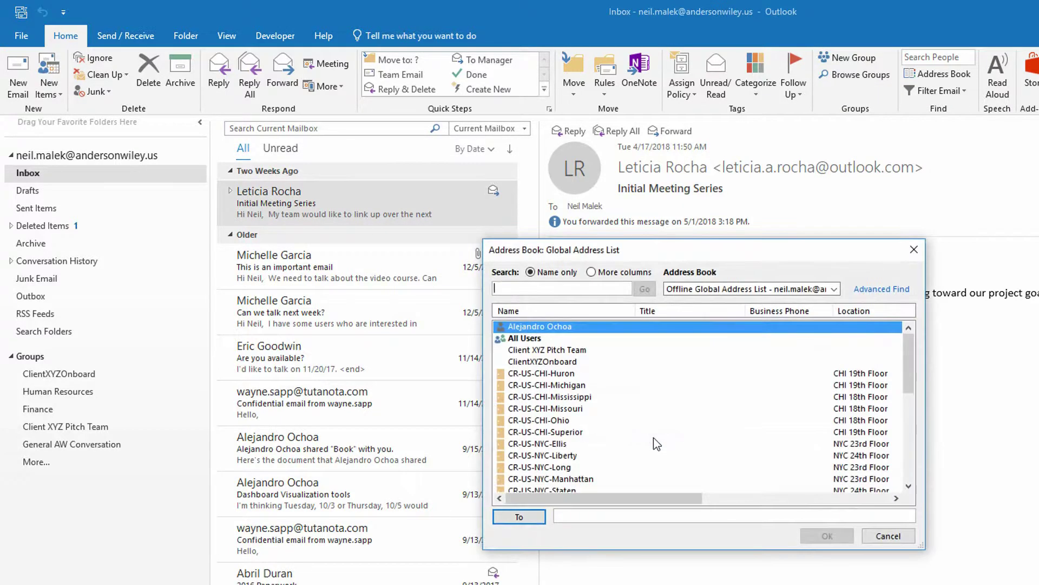
{"action": "left_click", "coordinate": [914, 250]}
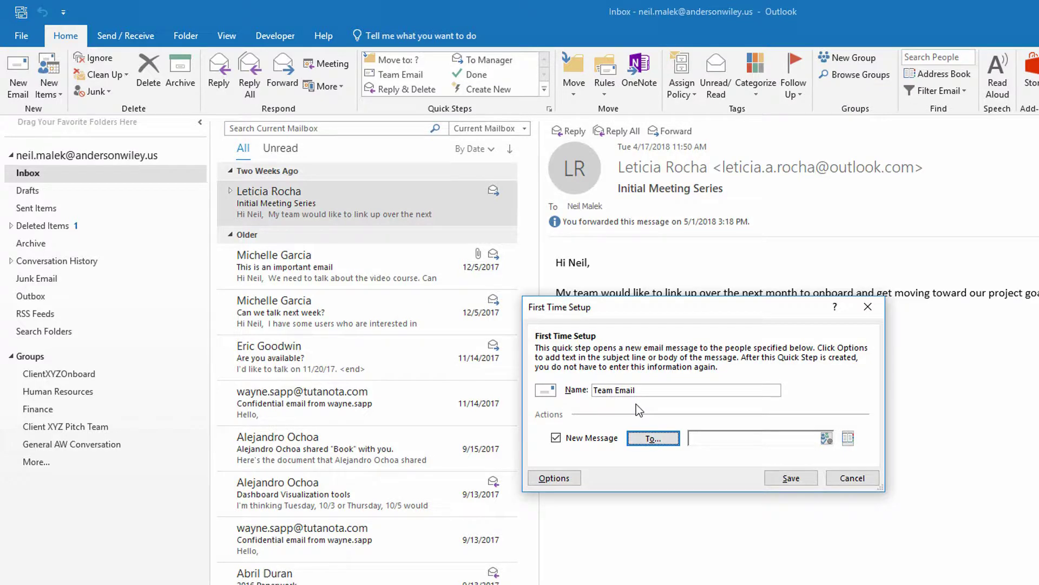
{"action": "left_click", "coordinate": [868, 306]}
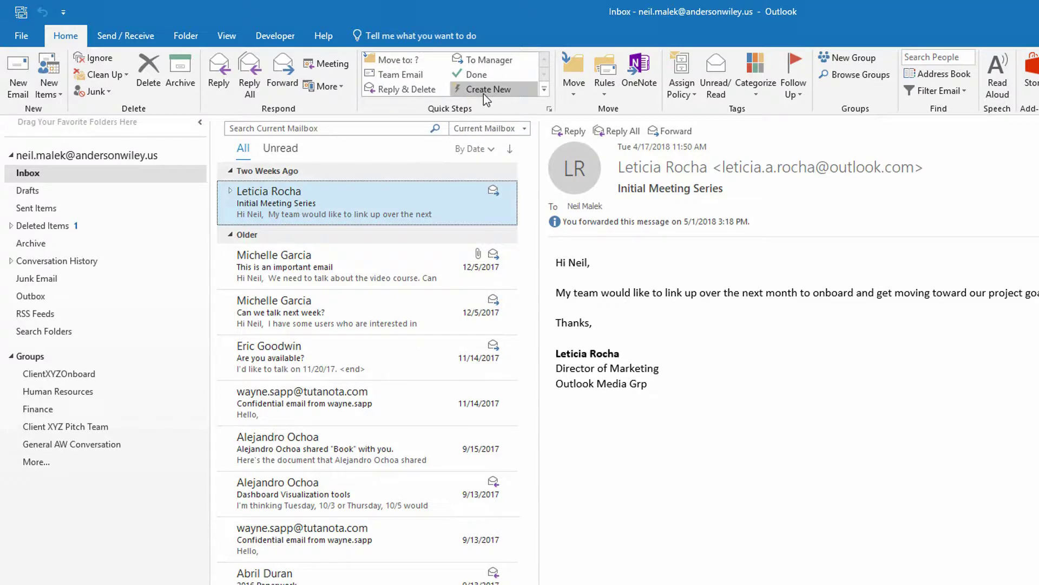
- Create a quick step 'Email to Project Leads' with a New Message action and a Cc line
{"action": "left_click", "coordinate": [485, 93]}
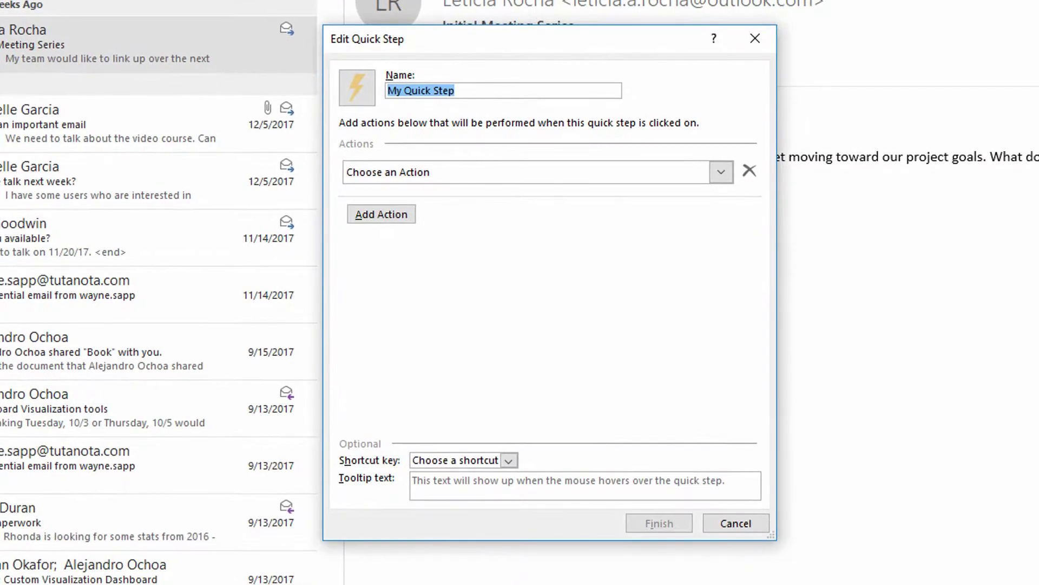
{"action": "type", "text": "Email to Project Leads"}
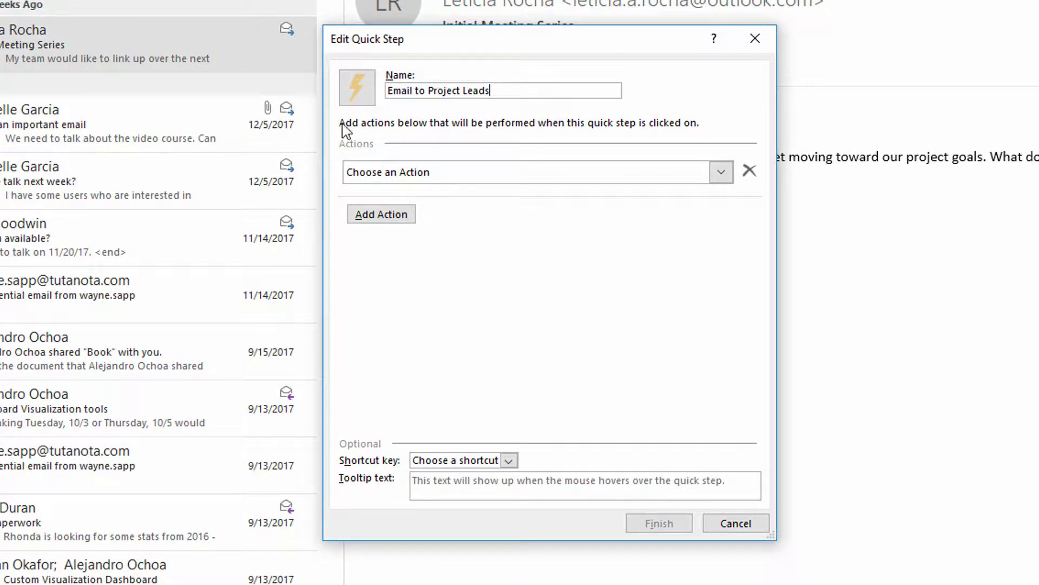
{"action": "left_click", "coordinate": [421, 175]}
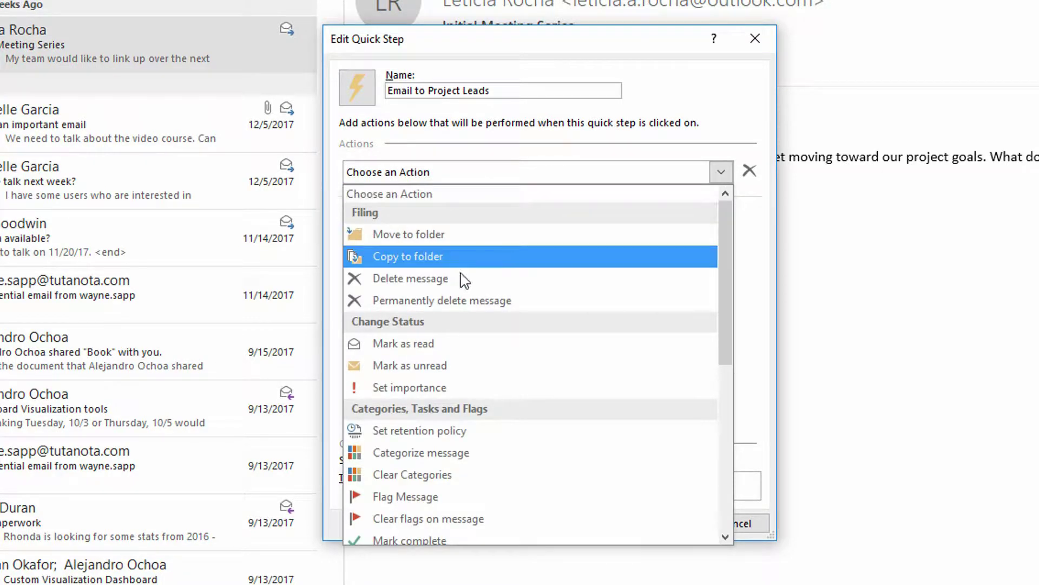
{"action": "scroll", "coordinate": [468, 295], "scroll_direction": "down", "scroll_amount": 1}
{"action": "scroll", "coordinate": [470, 297], "scroll_direction": "down", "scroll_amount": 3}
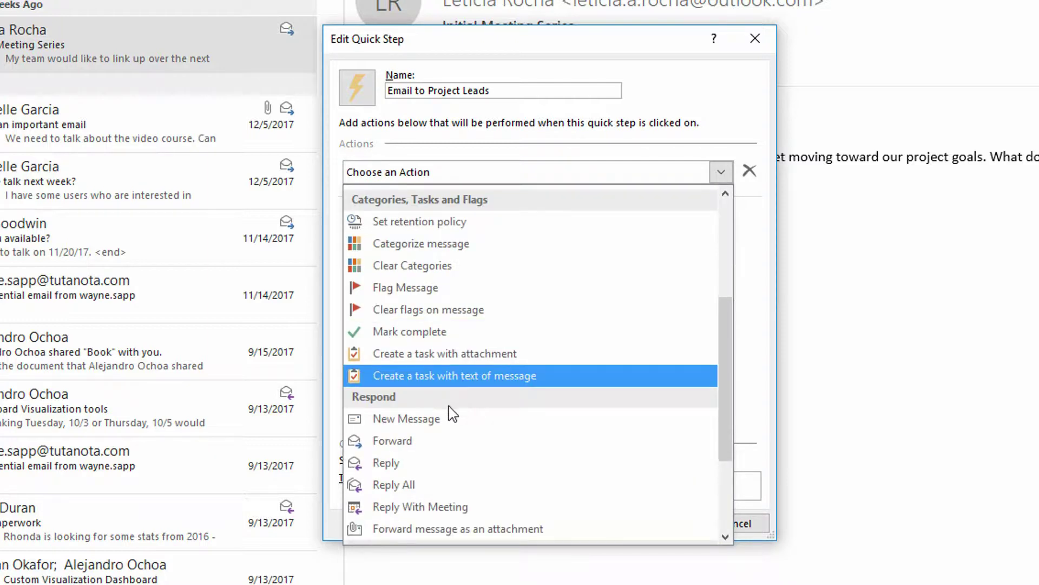
{"action": "left_click", "coordinate": [445, 429]}
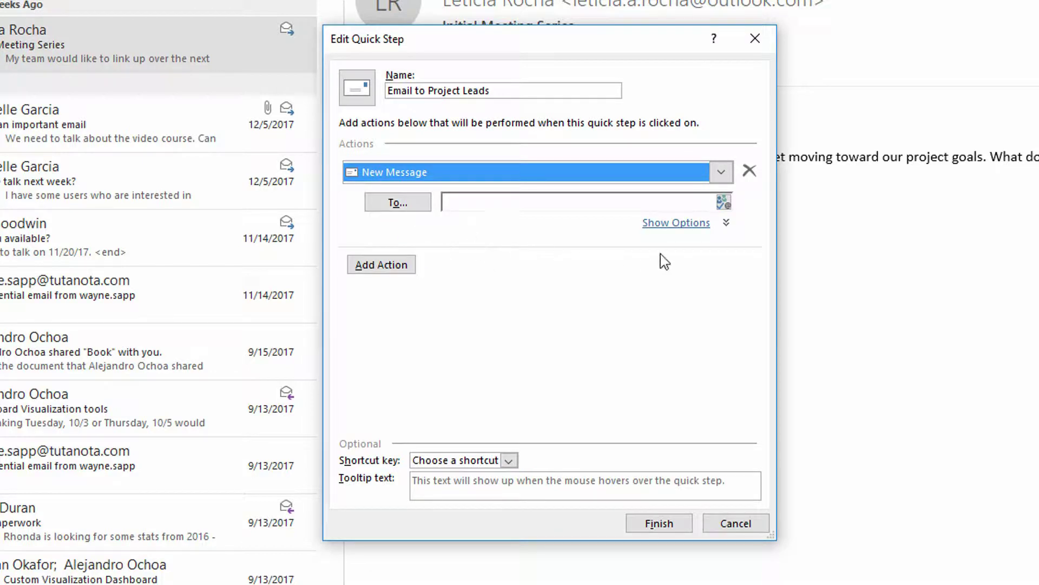
{"action": "left_click", "coordinate": [687, 227]}
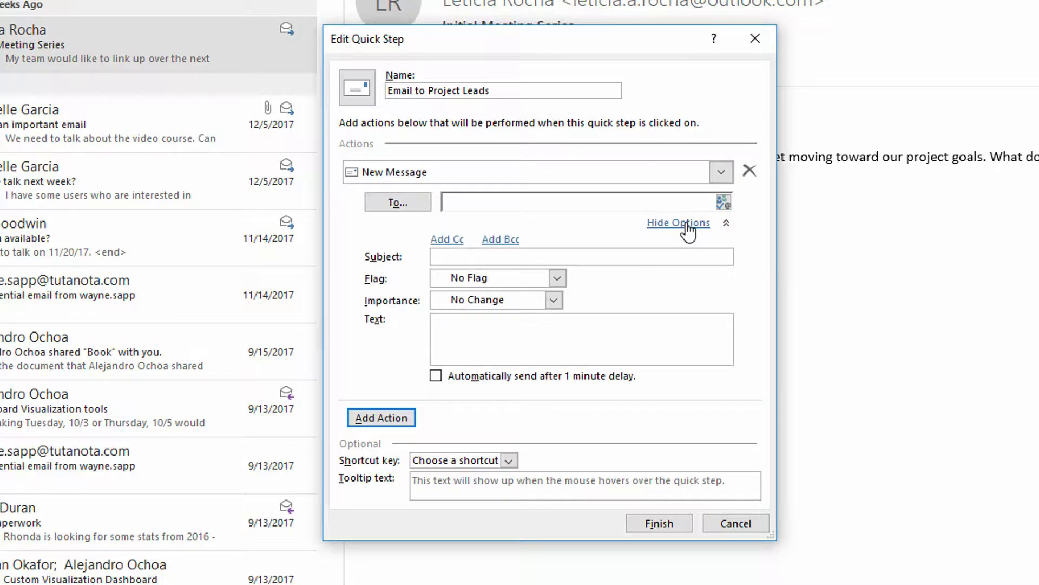
{"action": "left_click", "coordinate": [477, 197]}
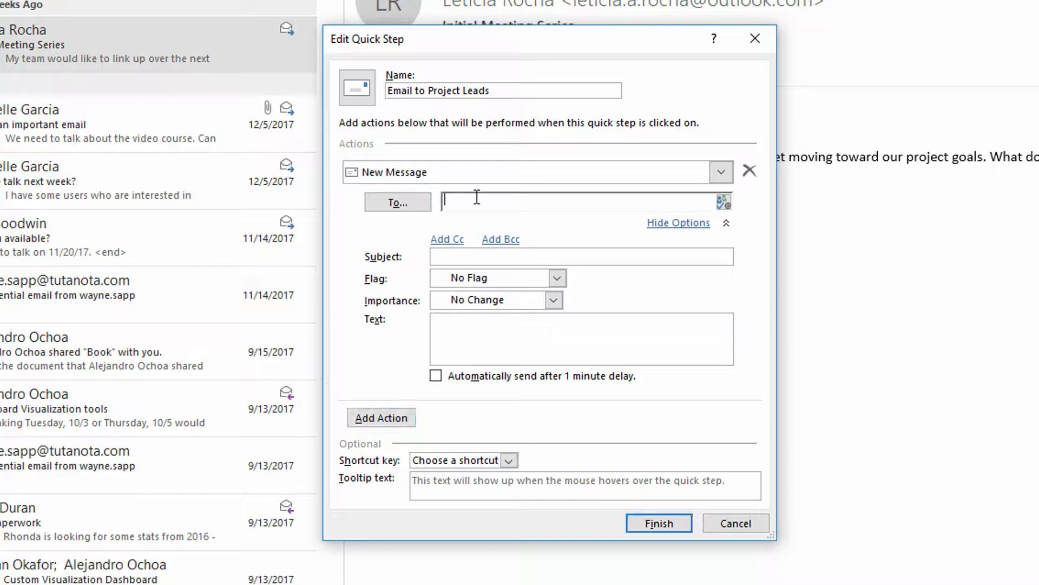
{"action": "left_click", "coordinate": [447, 240]}
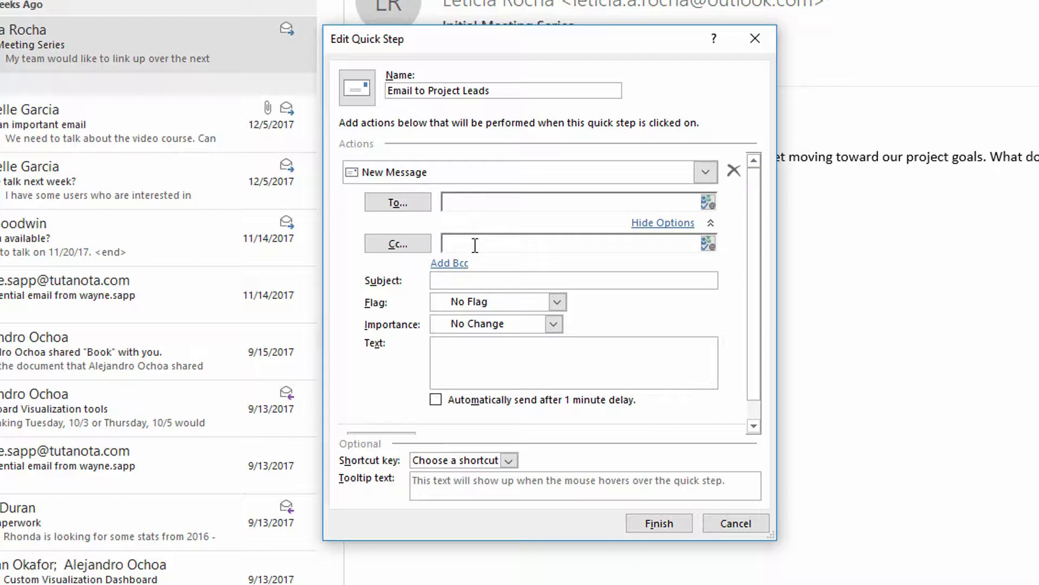
- Preset two To recipients by picking contacts from the autocomplete suggestions
{"action": "left_click", "coordinate": [469, 200]}
{"action": "type", "text": "al"}
{"action": "left_click", "coordinate": [534, 205]}
{"action": "type", "text": "e"}
{"action": "left_click", "coordinate": [506, 217]}
{"action": "type", "text": "jac"}
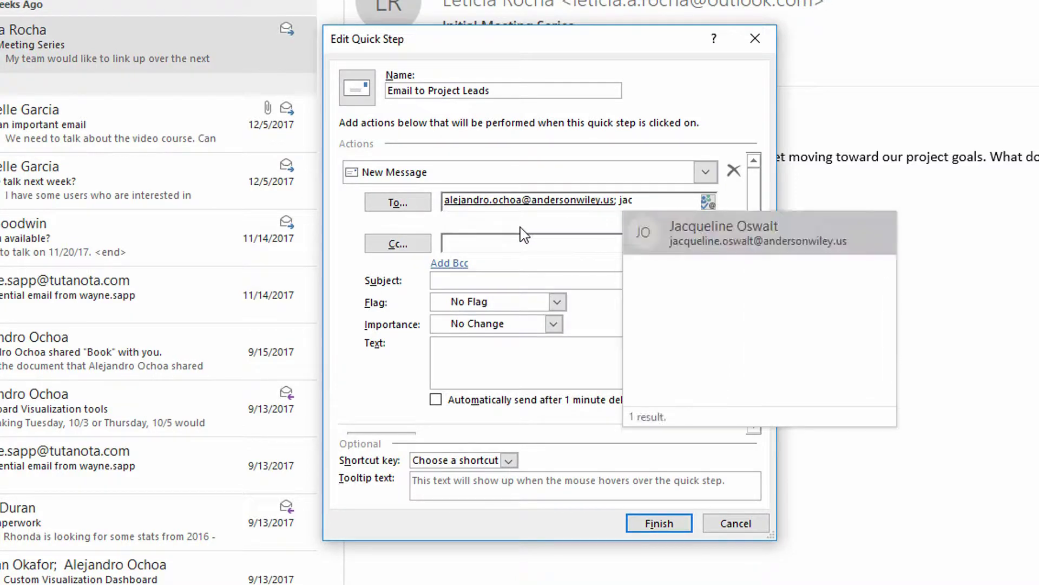
{"action": "left_click", "coordinate": [721, 223]}
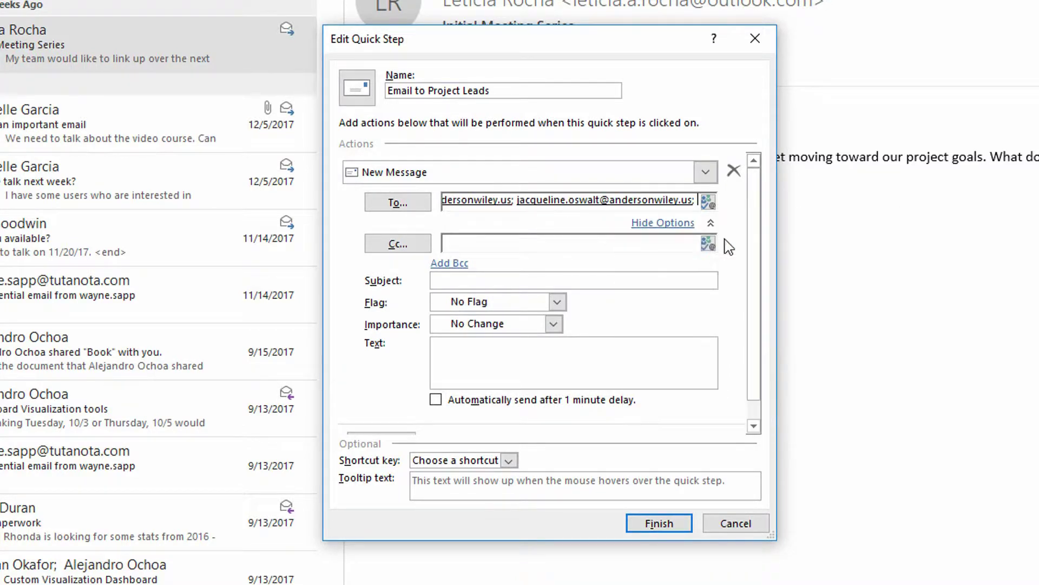
- Preset two Cc recipients by picking contacts from the autocomplete suggestions
{"action": "left_click", "coordinate": [487, 243]}
{"action": "type", "text": "jun"}
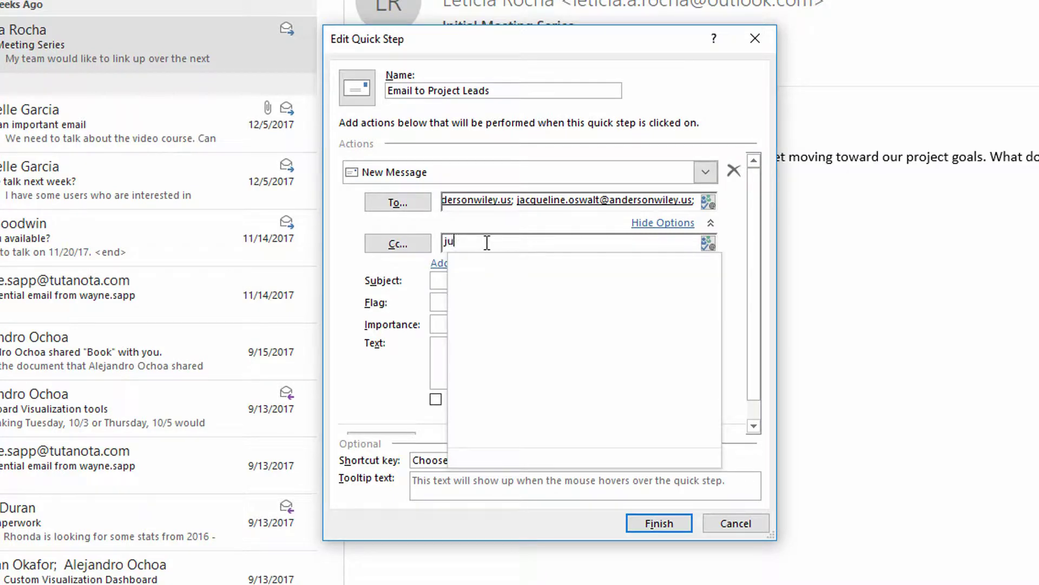
{"action": "left_click", "coordinate": [607, 277]}
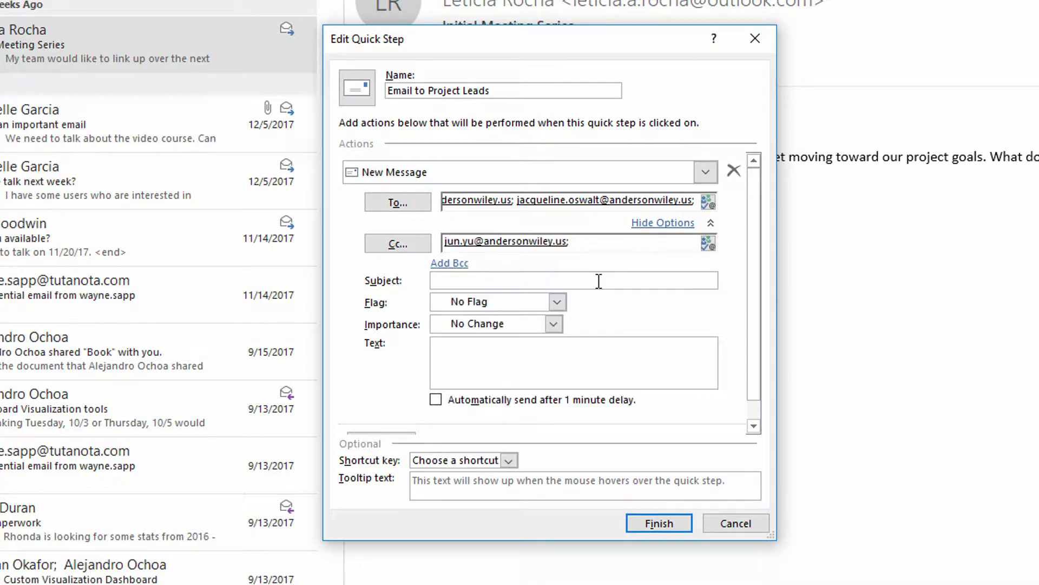
{"action": "type", "text": "hassan"}
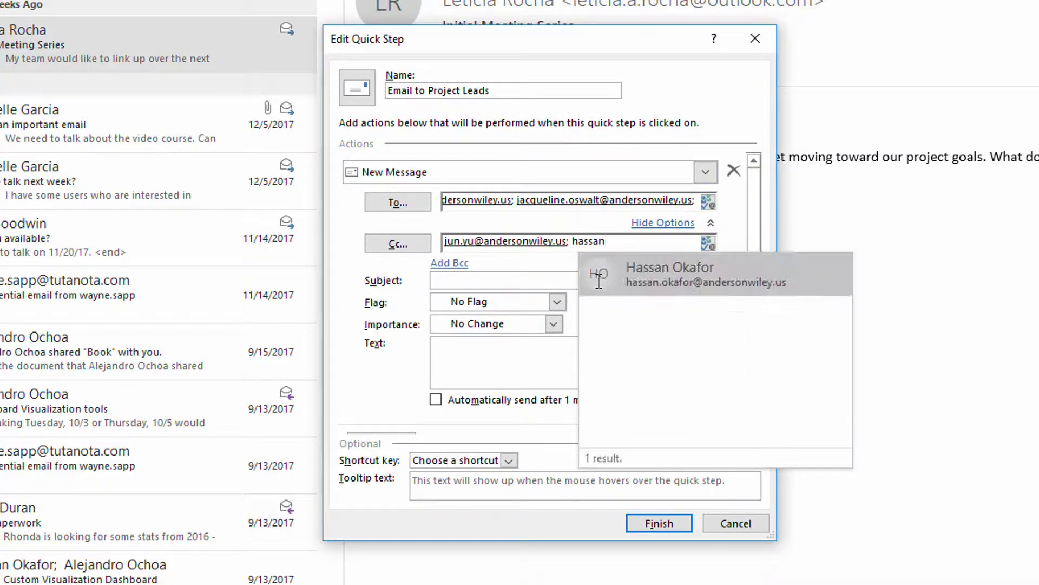
{"action": "left_click", "coordinate": [735, 287]}
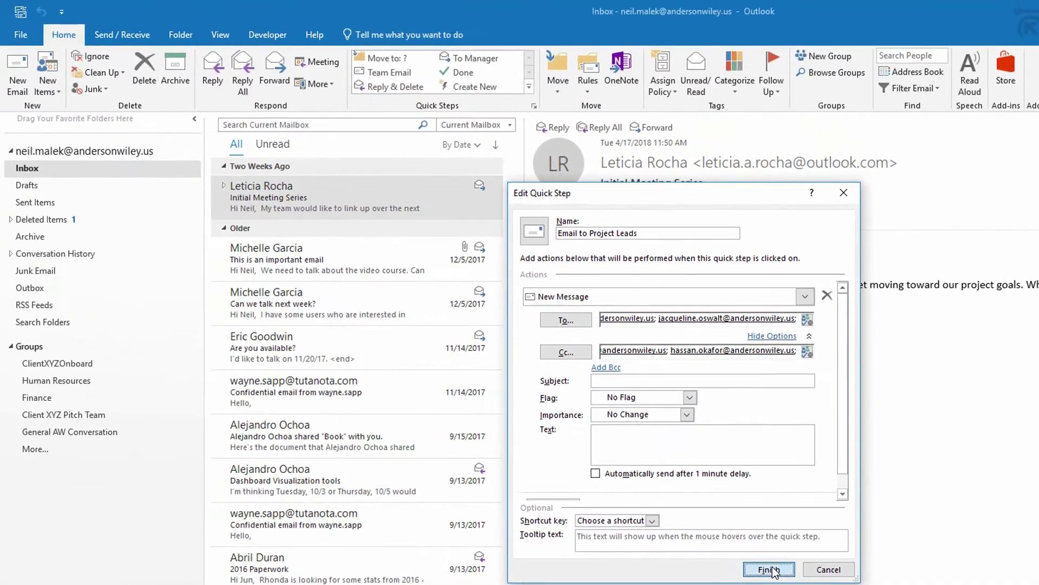
- Save the 'Email to Project Leads' quick step, test it once, and close the test message
{"action": "left_click", "coordinate": [659, 523]}
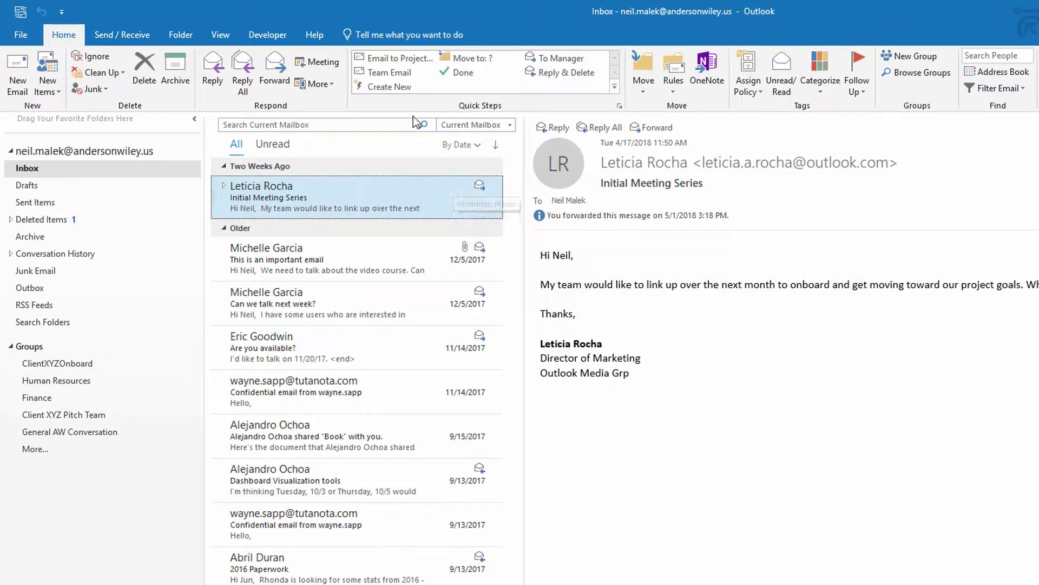
{"action": "left_click", "coordinate": [397, 60]}
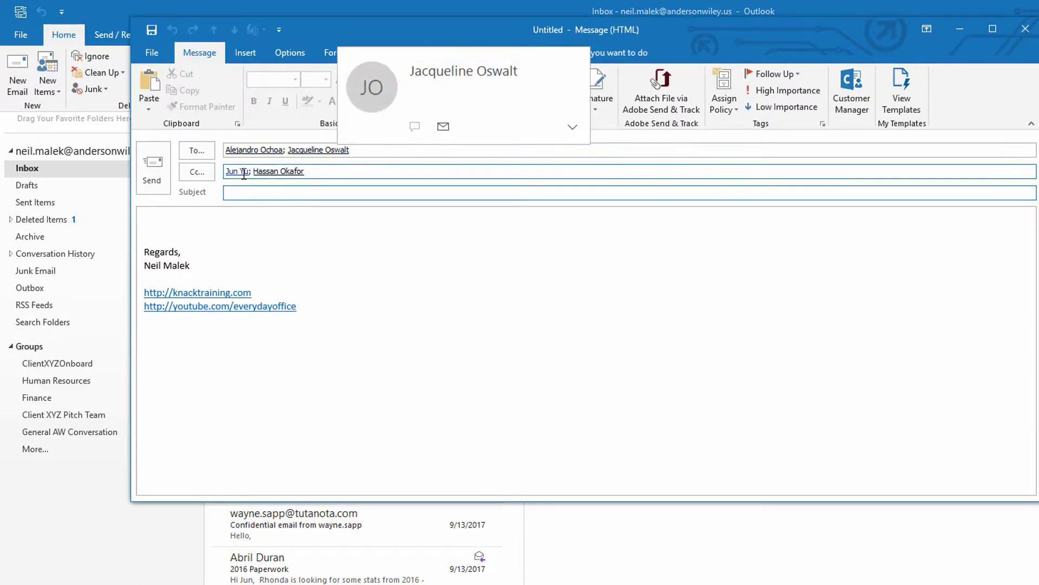
{"action": "mouse_move", "coordinate": [304, 172]}
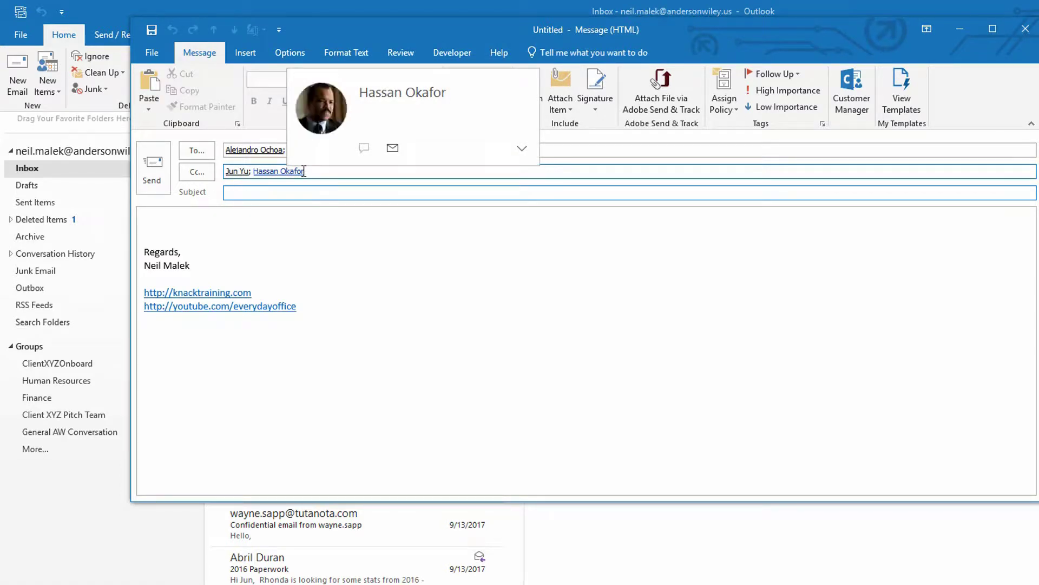
{"action": "left_click", "coordinate": [1025, 34]}
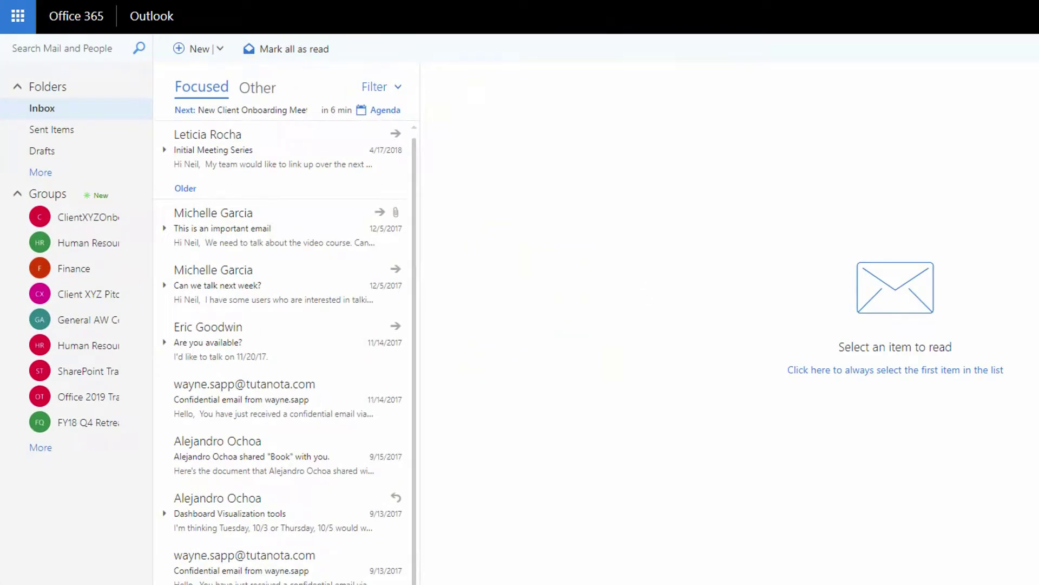
- Open the Initial Meeting Series message, browse its New, Categories and More menus, then go to People
{"action": "left_click", "coordinate": [278, 153]}
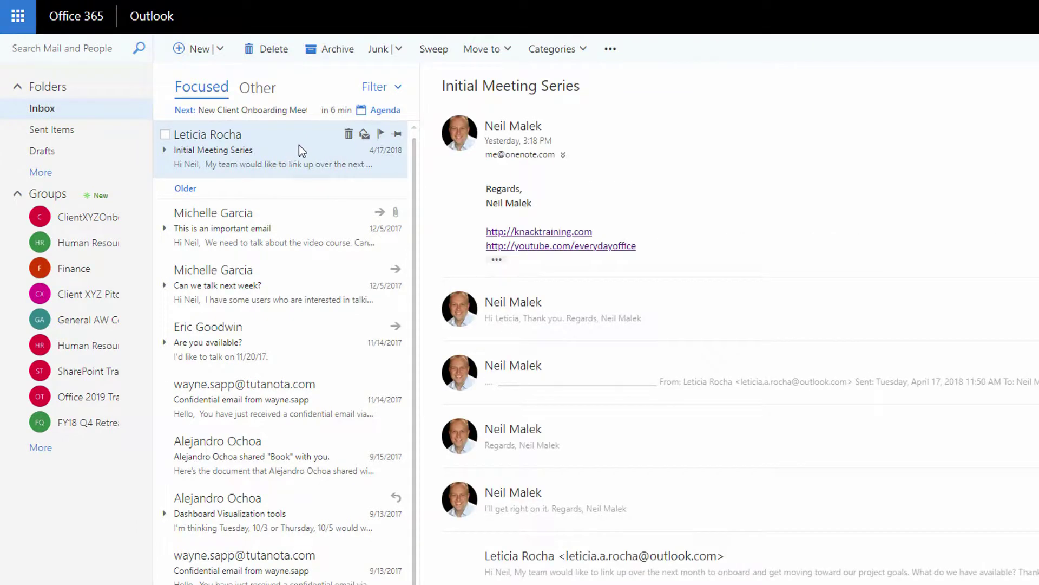
{"action": "left_click", "coordinate": [219, 50]}
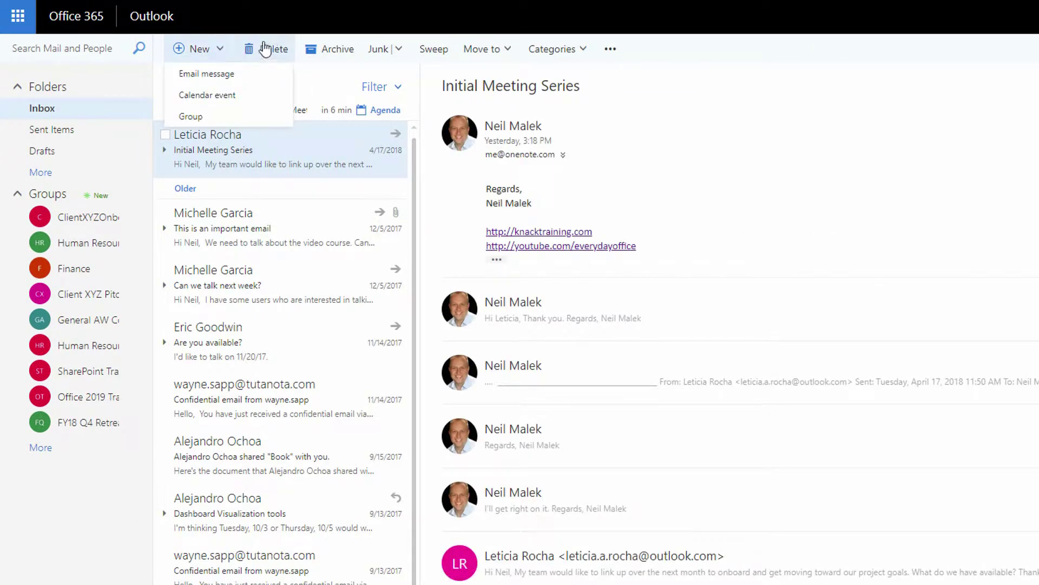
{"action": "left_click", "coordinate": [585, 50]}
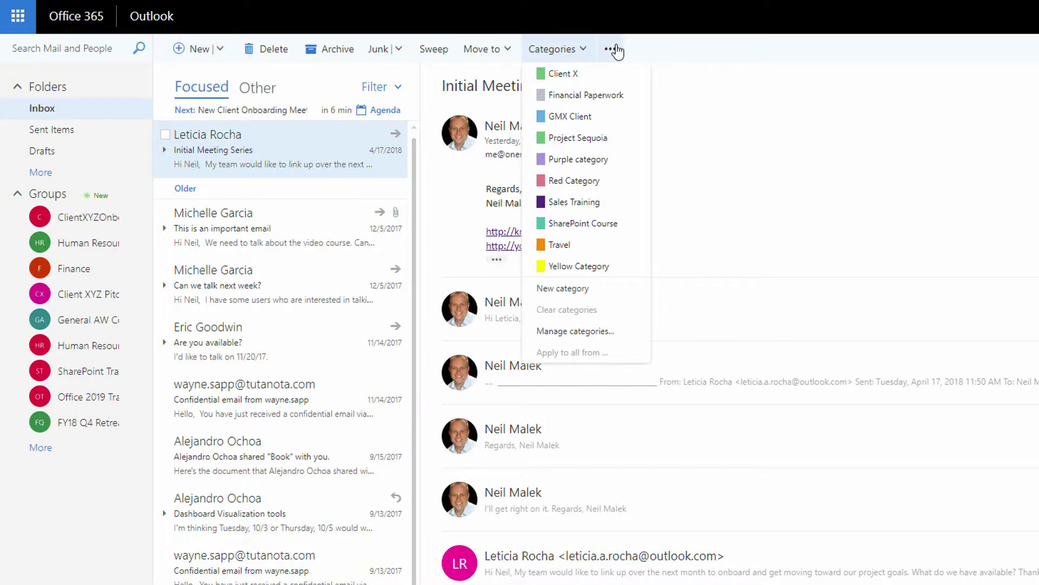
{"action": "left_click", "coordinate": [613, 50]}
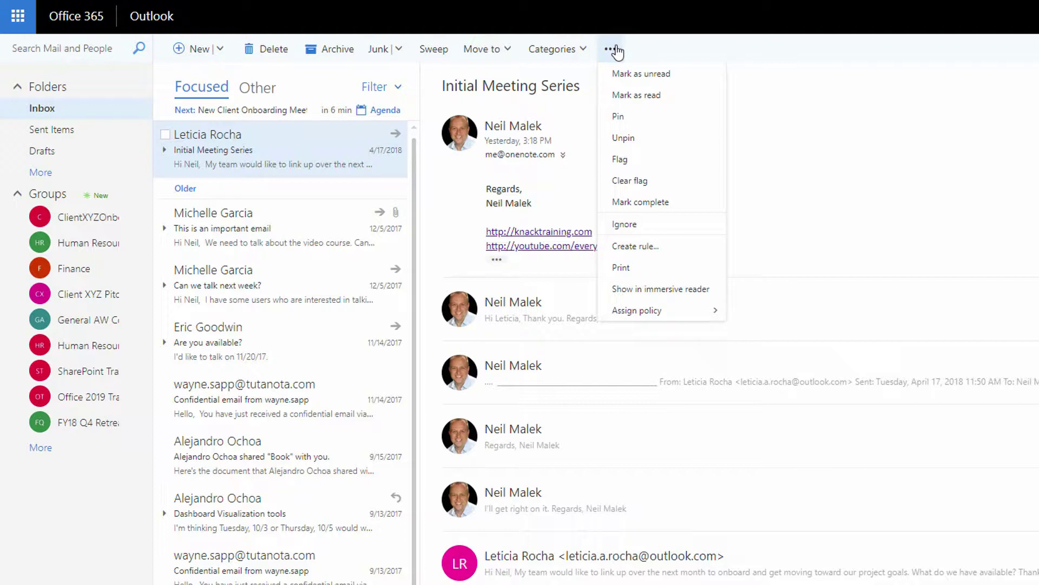
{"action": "left_click", "coordinate": [648, 30]}
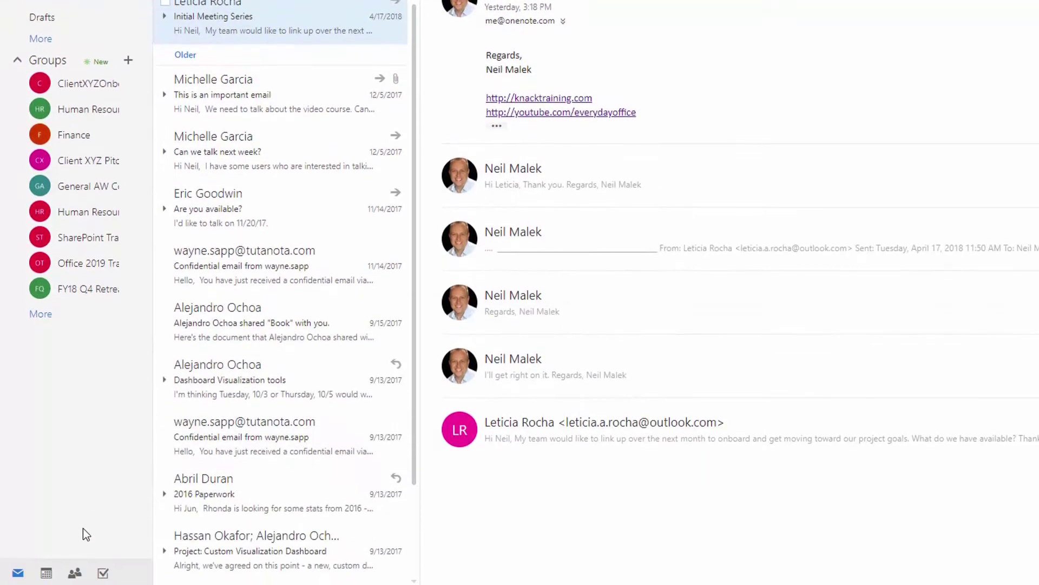
{"action": "left_click", "coordinate": [75, 571]}
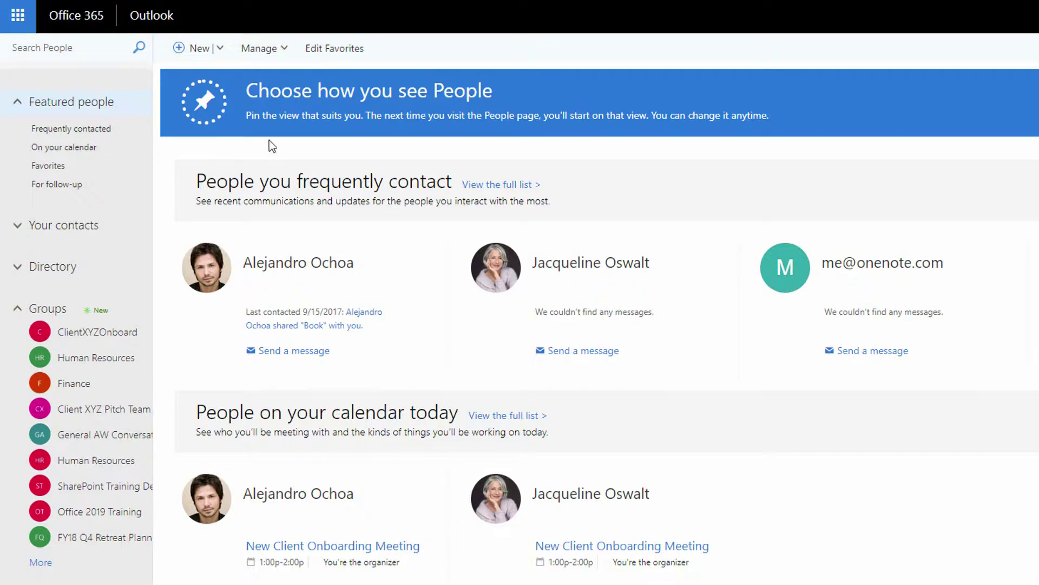
- Show the New dropdown's Contact, Contact list and Group choices on the People page
{"action": "left_click", "coordinate": [221, 50]}
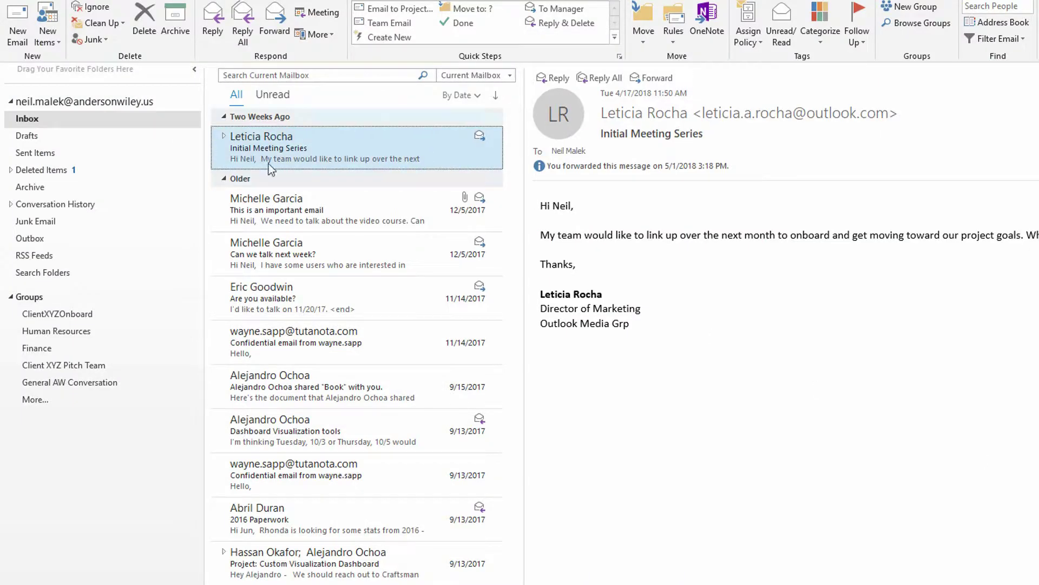
{"action": "key", "text": "ctrl+3"}
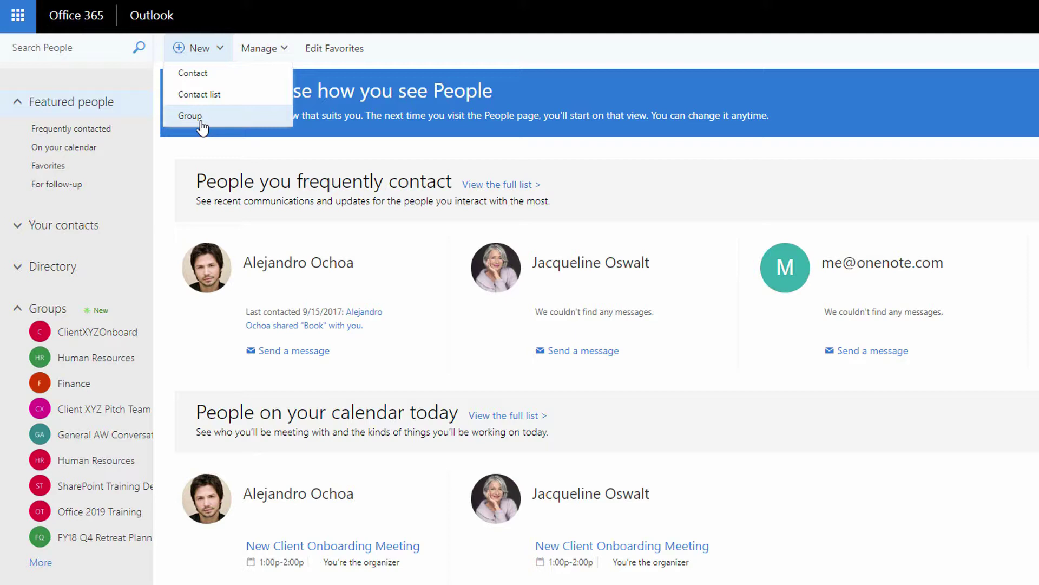
- Choose Contact list from the New dropdown to get a blank list form
{"action": "left_click", "coordinate": [220, 96]}
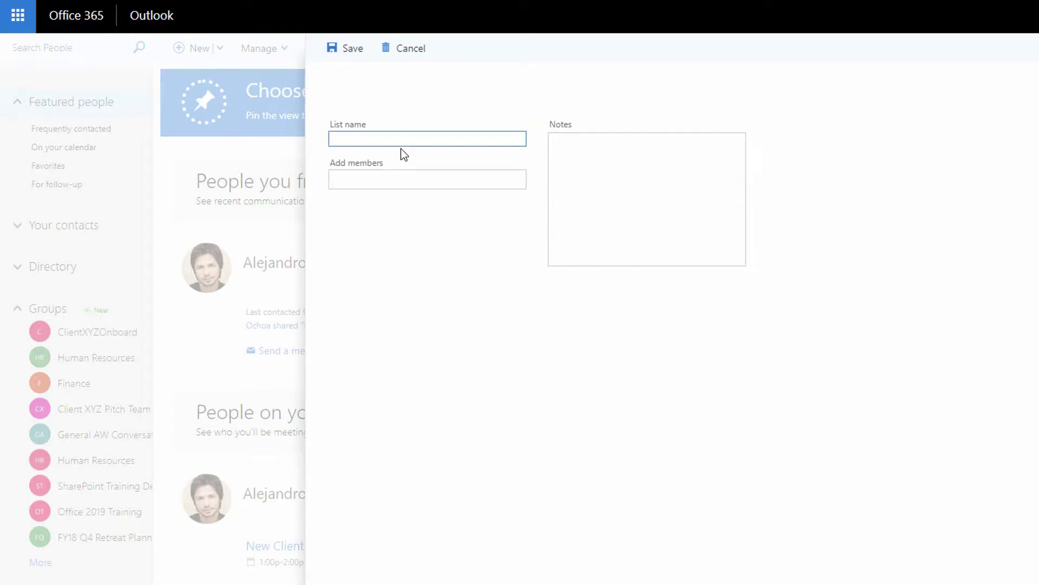
- Name the list 'Project Members', add three members from the suggestions, and save it
{"action": "type", "text": "Project Members"}
{"action": "key", "text": "Tab"}
{"action": "type", "text": "j"}
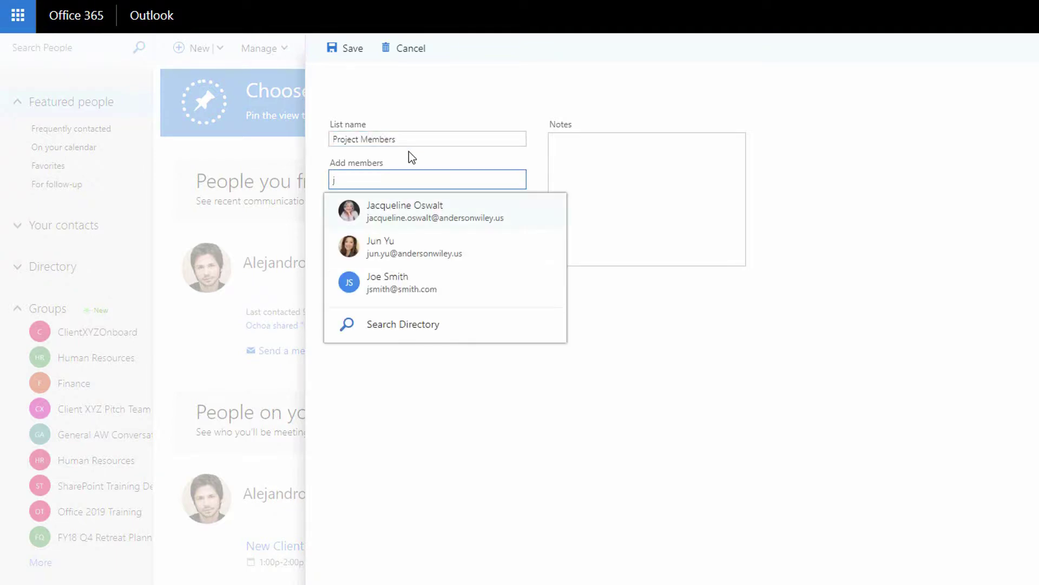
{"action": "left_click", "coordinate": [429, 210]}
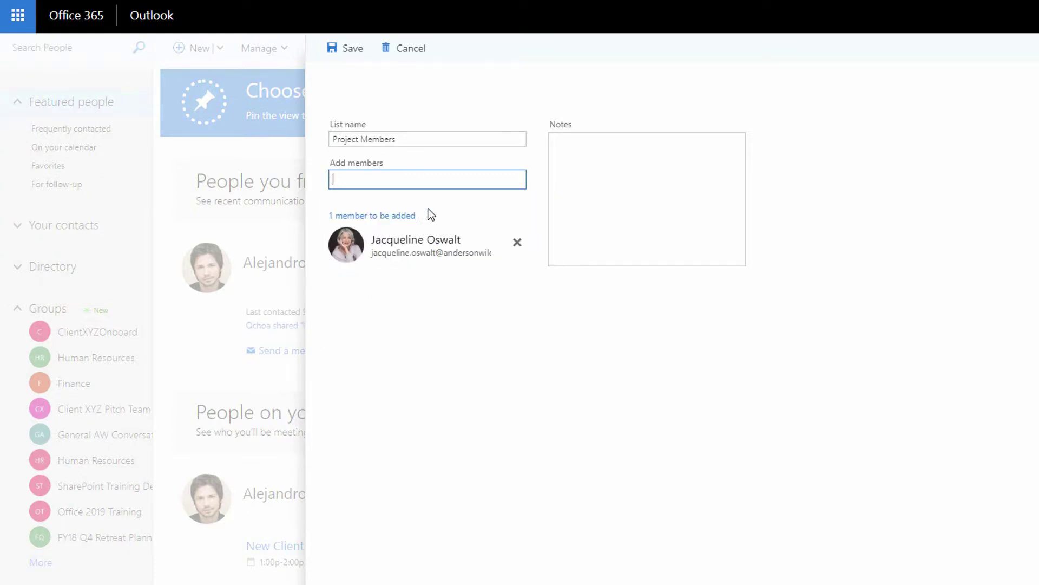
{"action": "type", "text": "ale"}
{"action": "left_click", "coordinate": [442, 218]}
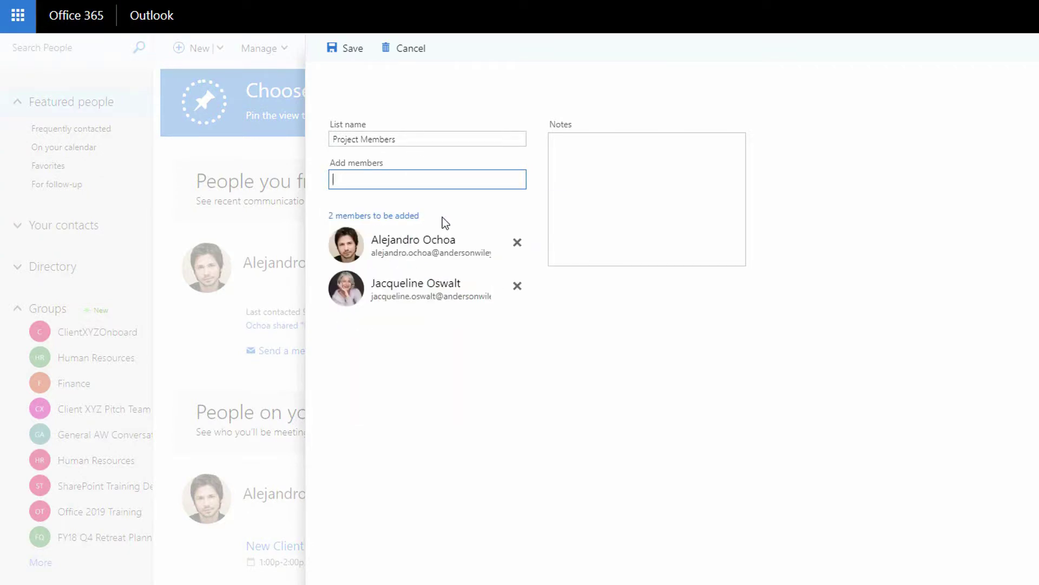
{"action": "type", "text": "alisa"}
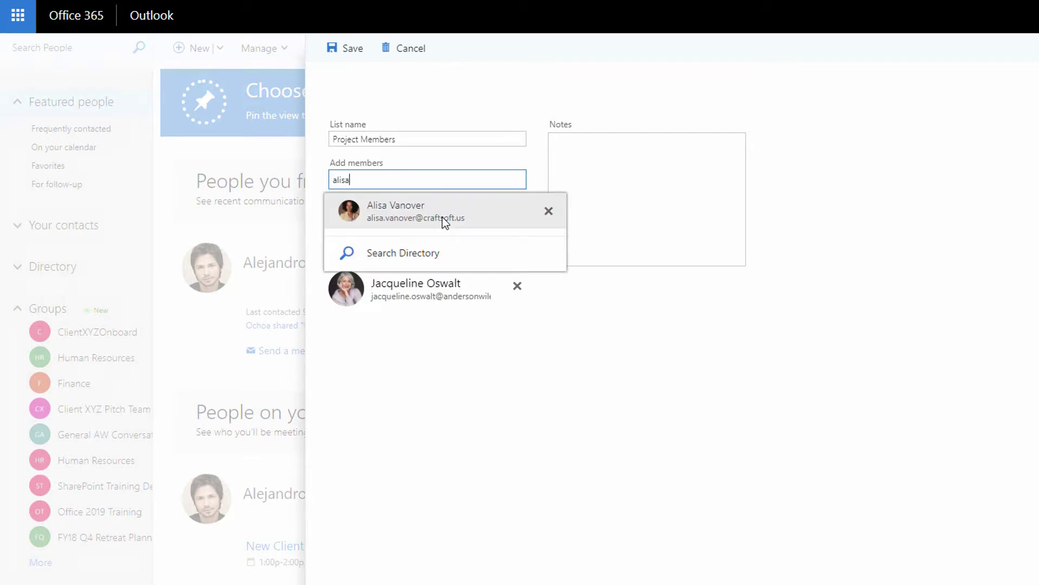
{"action": "left_click", "coordinate": [442, 217]}
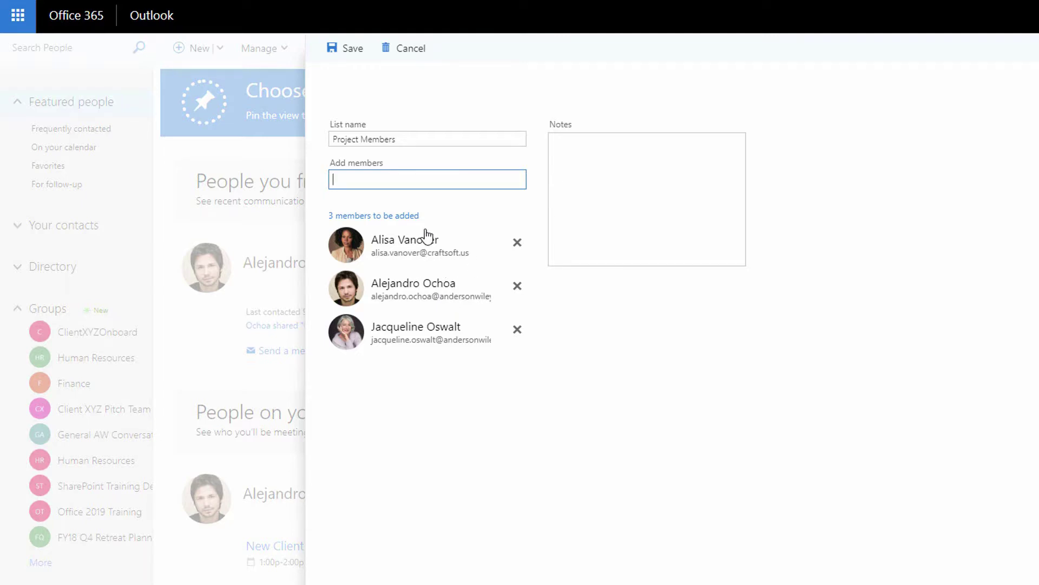
{"action": "left_click", "coordinate": [350, 50]}
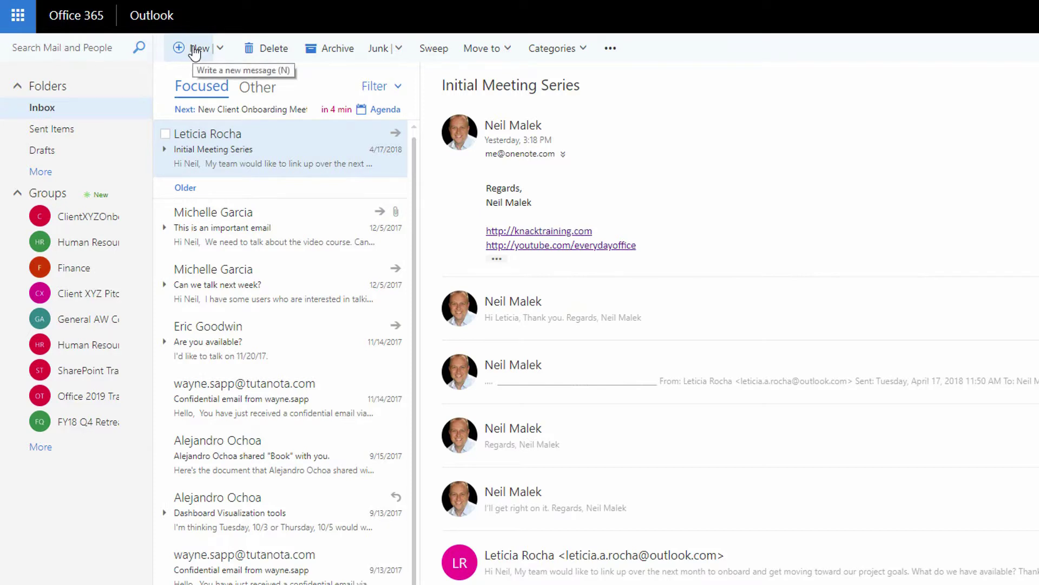
- Start a new email and address it to the Project Members contact list
{"action": "left_click", "coordinate": [195, 53]}
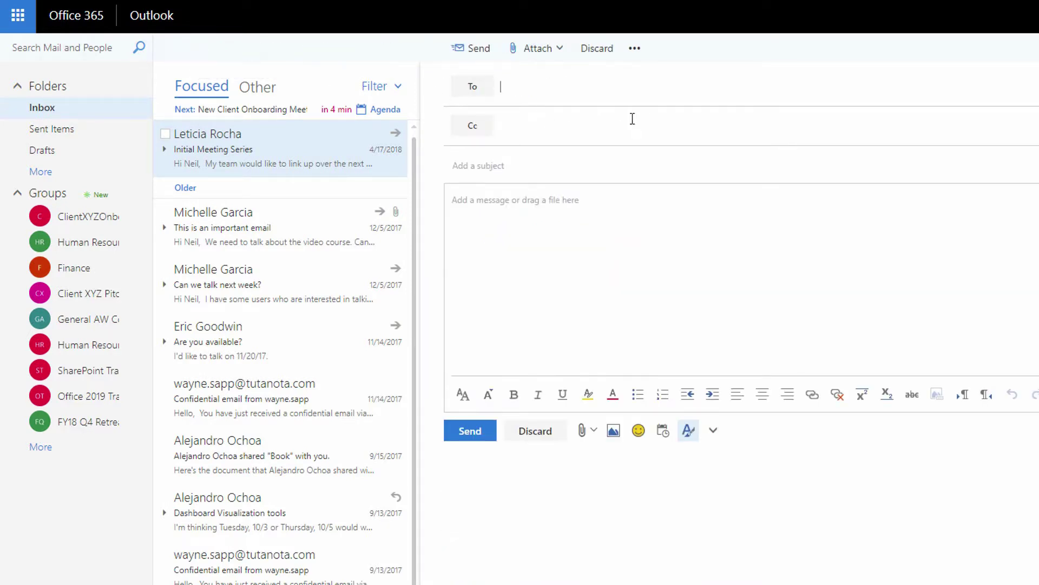
{"action": "type", "text": "proj"}
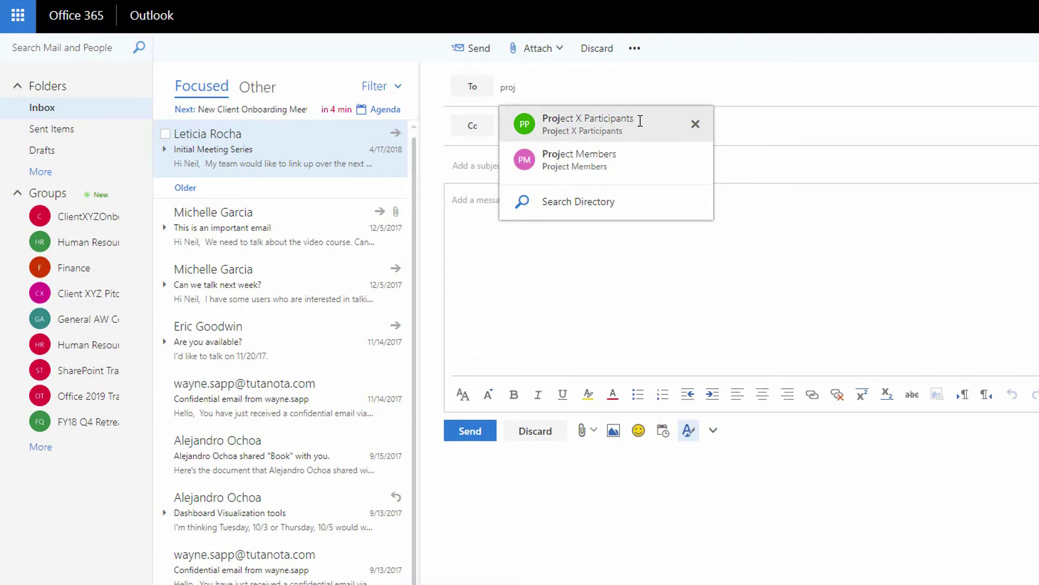
{"action": "left_click", "coordinate": [587, 162]}
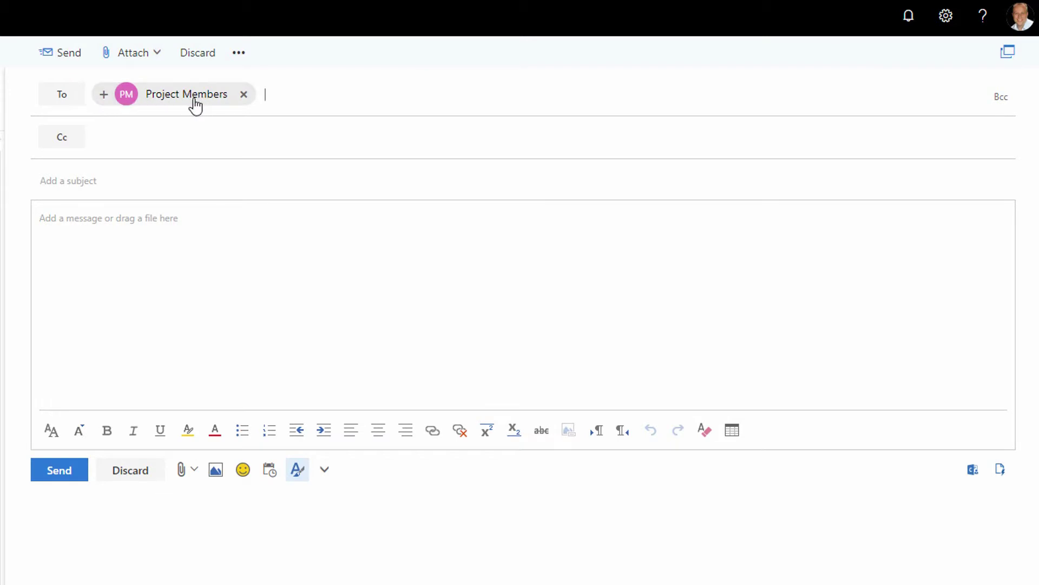
- Expand Project Members into its three recipients and move one of them into Cc
{"action": "left_click", "coordinate": [104, 98]}
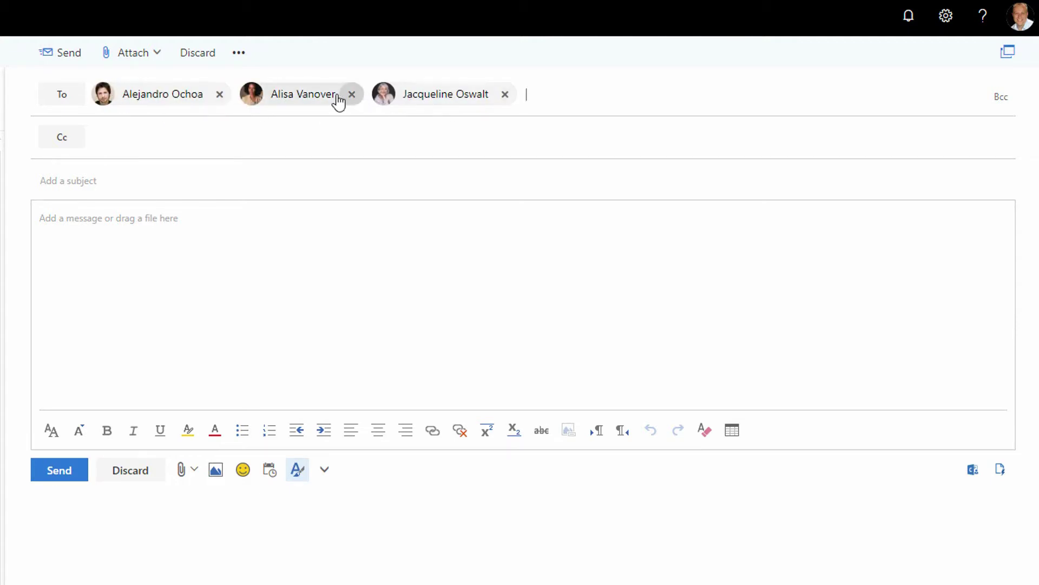
{"action": "left_click_drag", "start_coordinate": [299, 103], "coordinate": [172, 140]}
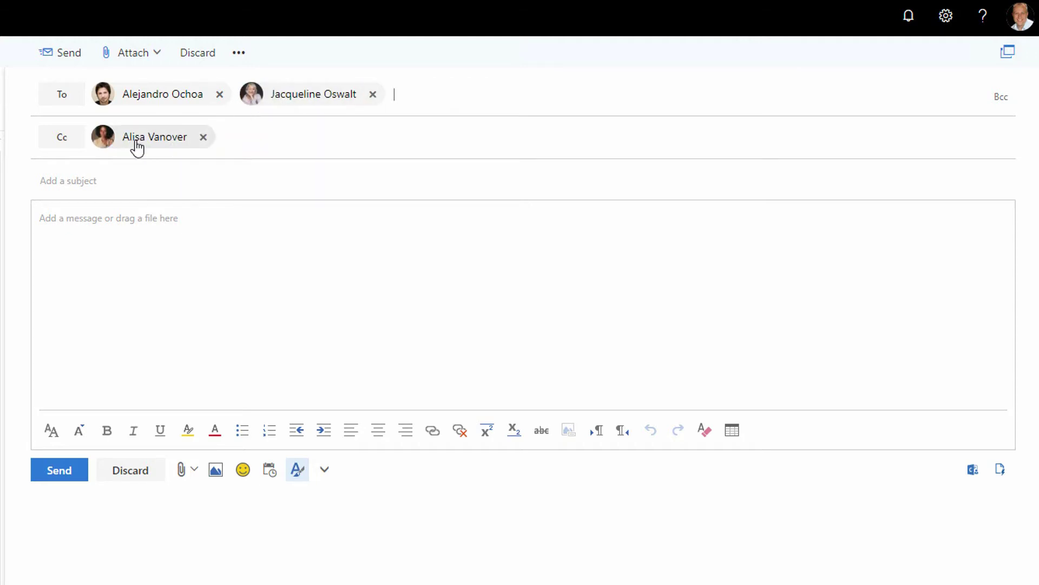